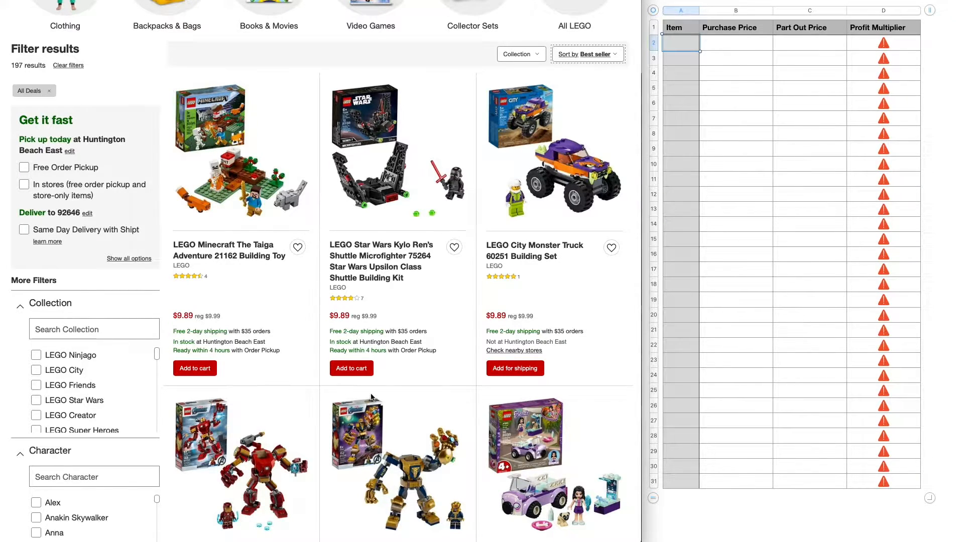
Enter item 21162 with a purchase price of 9.89 in the first data row of the sheet.
left_click(682, 47)
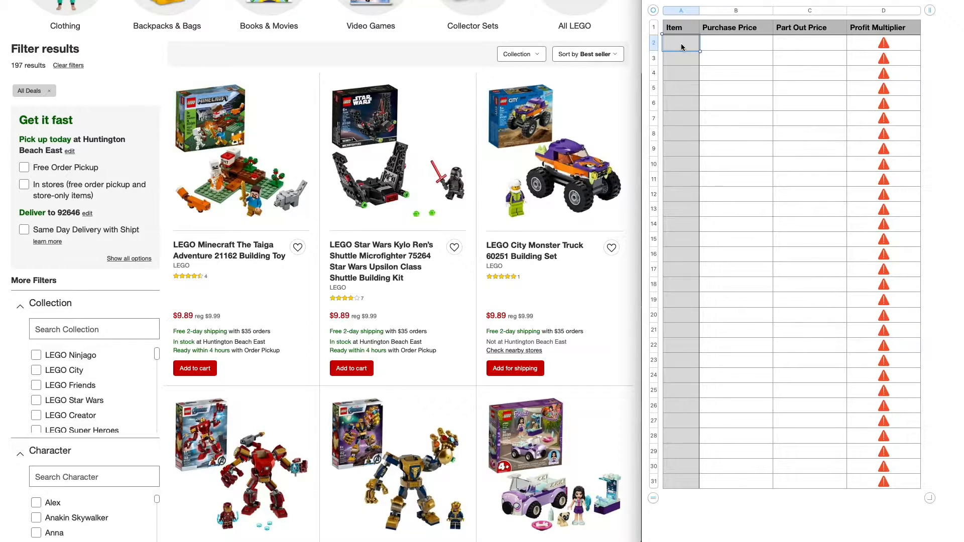
type("21162")
key("Return")
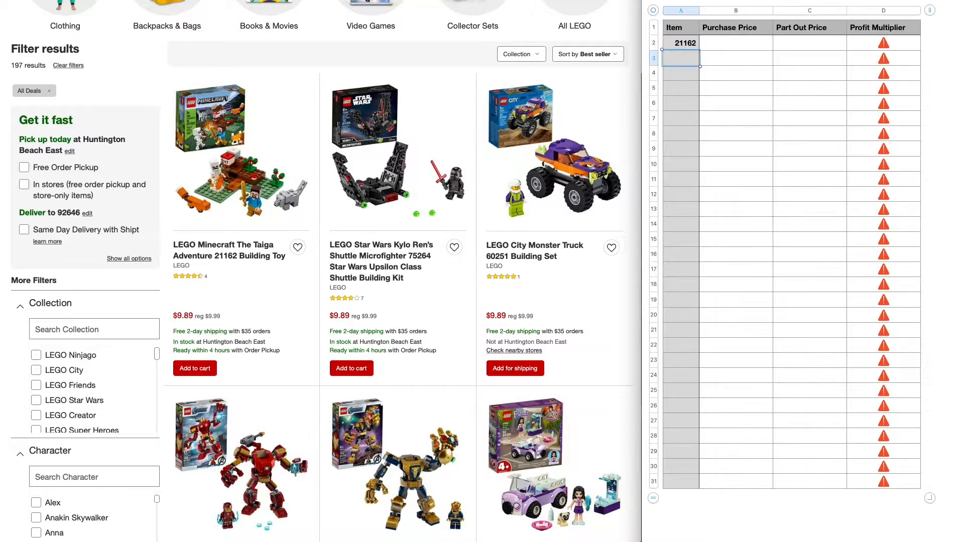
left_click(719, 47)
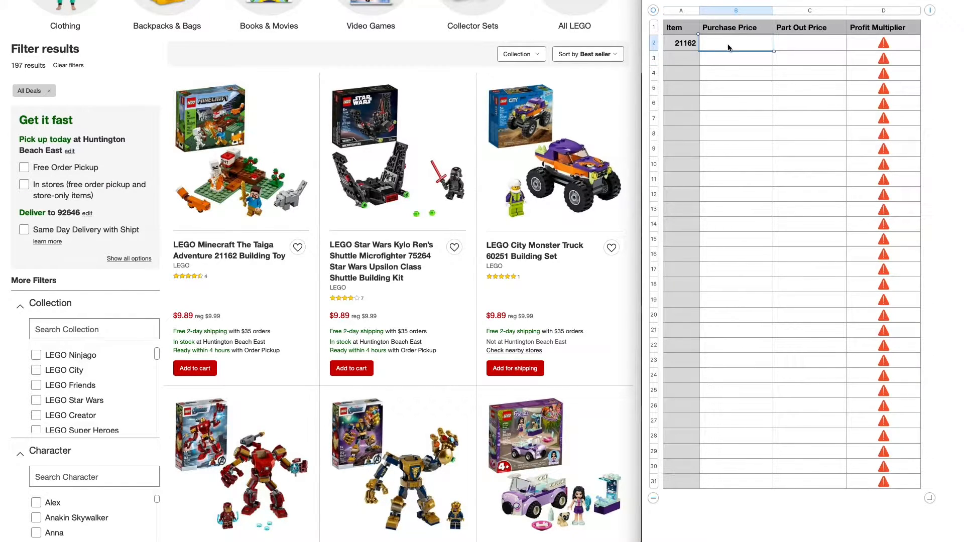
type("9.89")
key("Return")
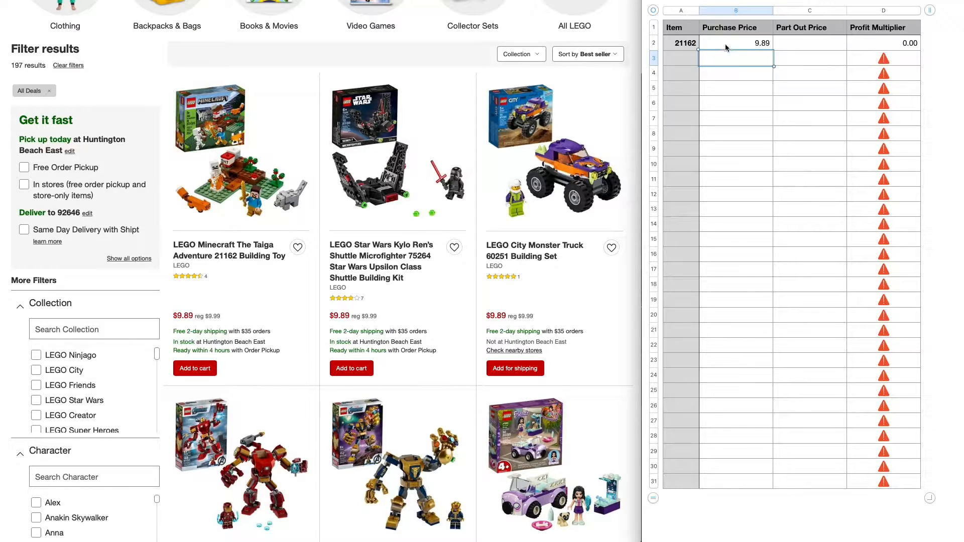
Add item 75264 with a purchase price of 9.89 in the row below item 21162.
left_click(687, 58)
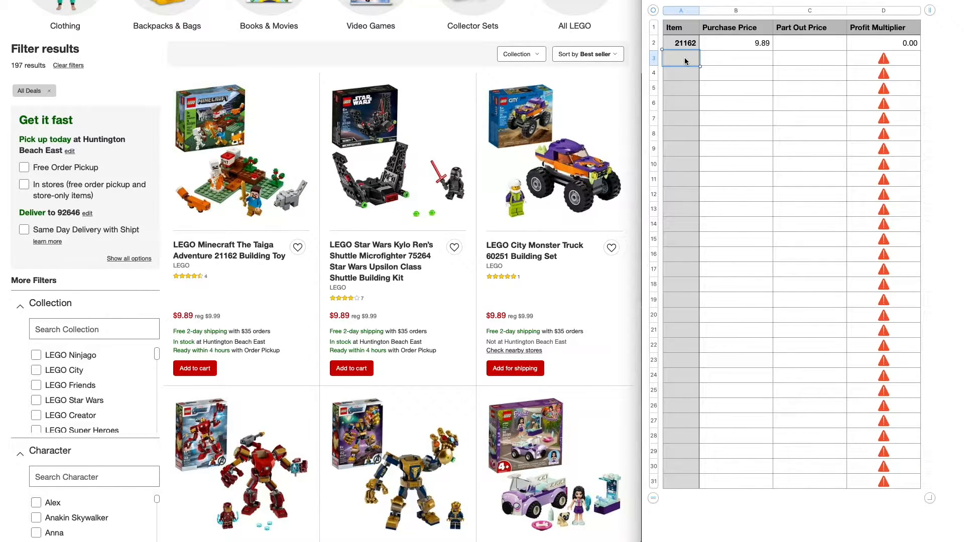
type("75264")
key("Tab")
type("9.89")
key("Tab")
key("Return")
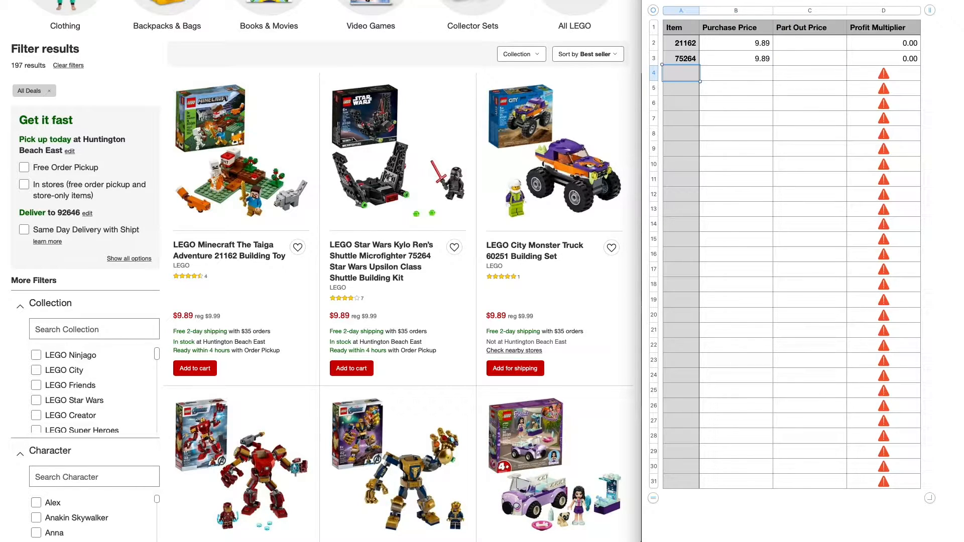
Add item 60251 with a purchase price of 9.89 in row 4.
type("60251")
key("Tab")
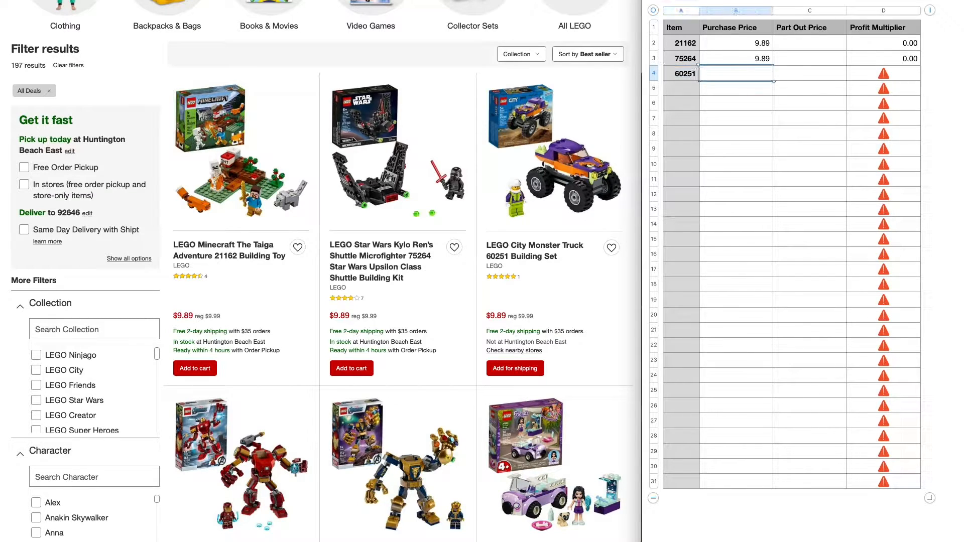
type("9.89")
key("Return")
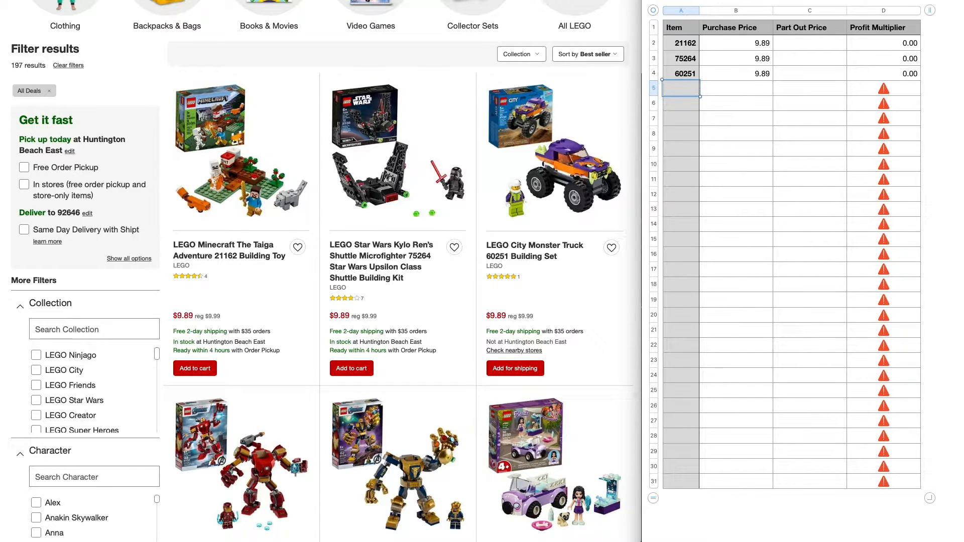
Switch to BrickLink and open the Price Guide from the catalog references.
key("ctrl+Tab")
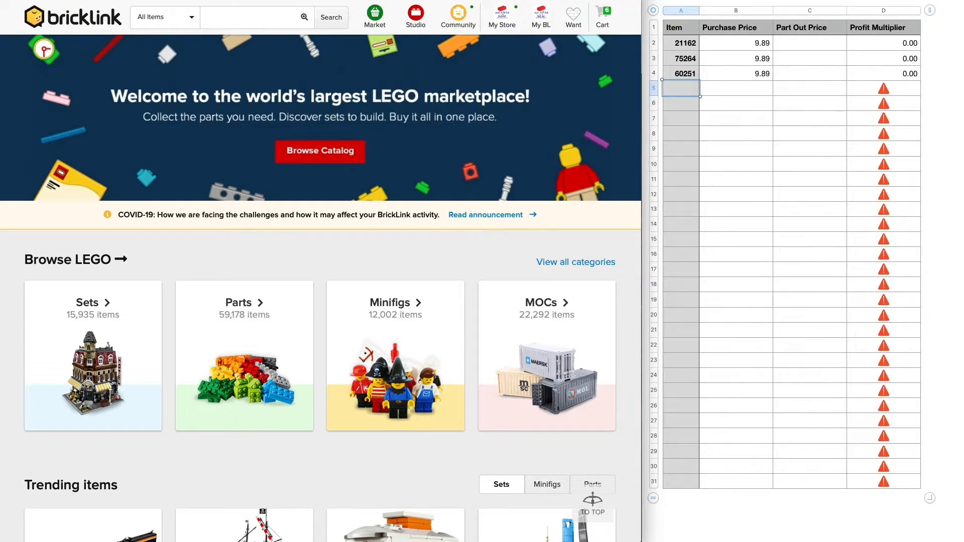
mouse_move(375, 21)
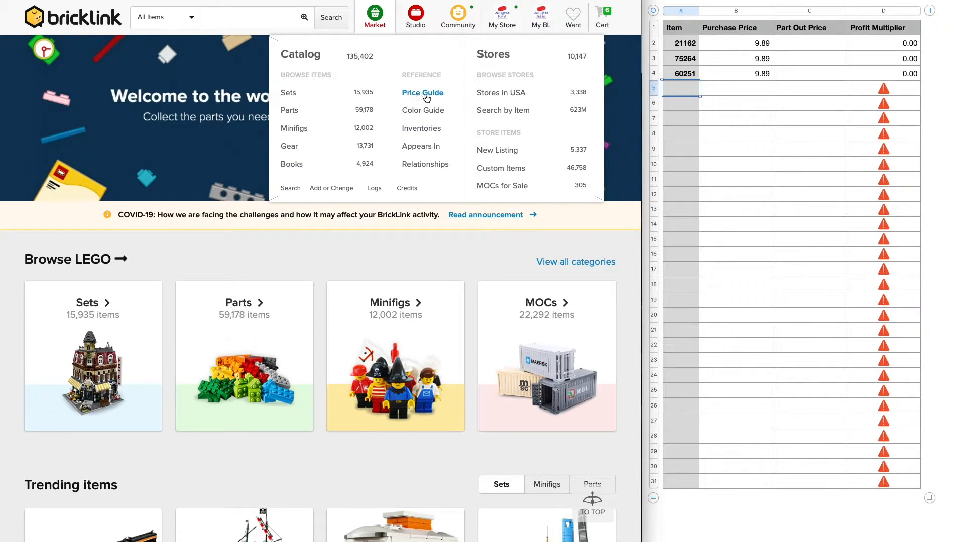
left_click(427, 94)
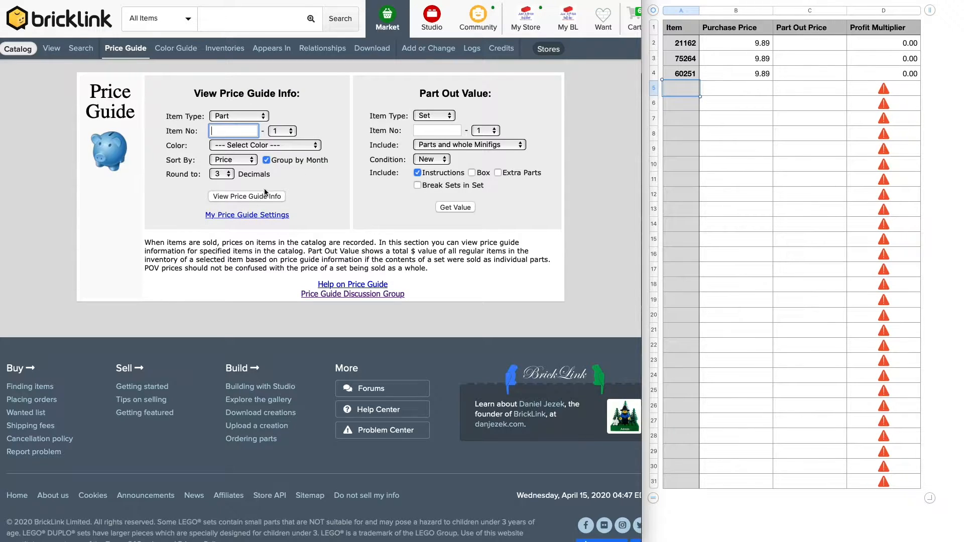
left_click(229, 117)
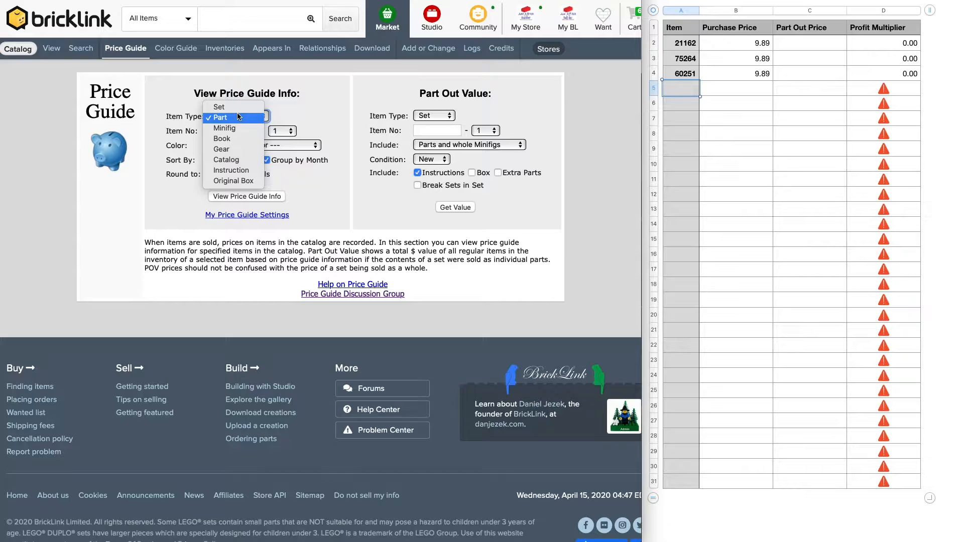
left_click(302, 106)
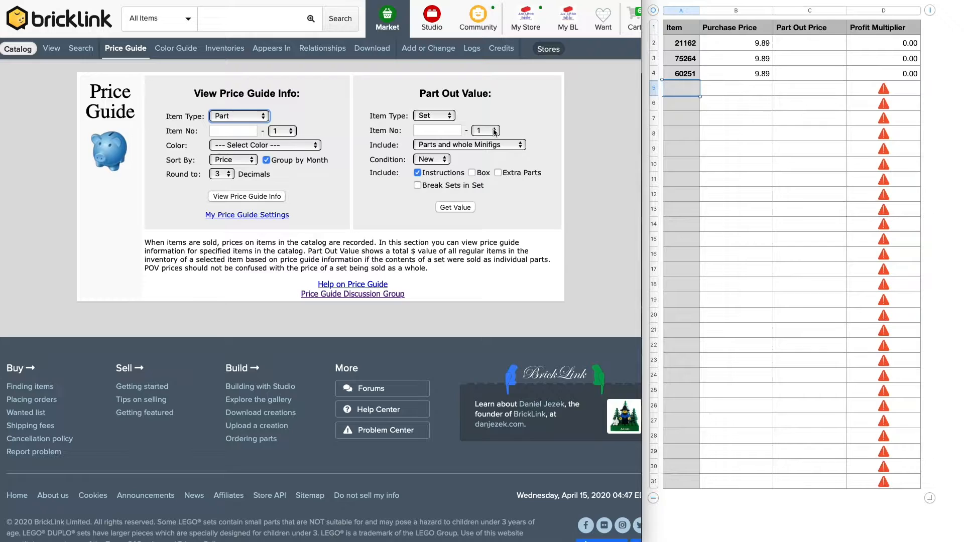
Enter 21162 as the set's item number in the Part Out Value form.
left_click(691, 45)
left_click(687, 46)
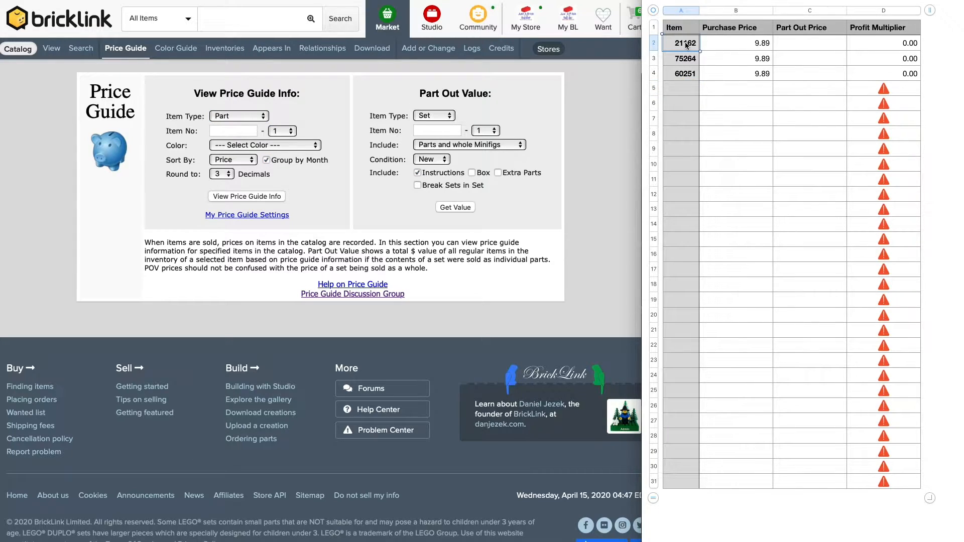
left_click(437, 138)
left_click(436, 132)
type("21162")
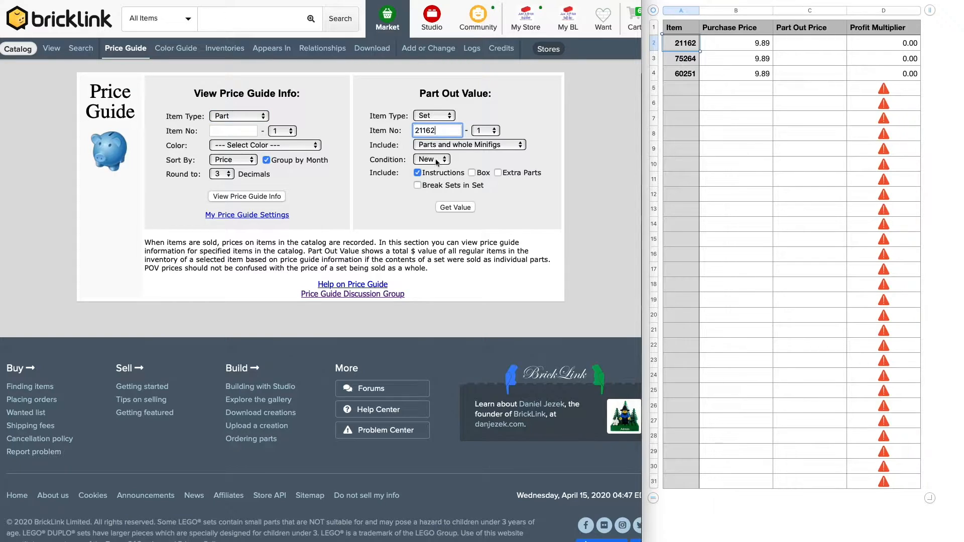
left_click(483, 165)
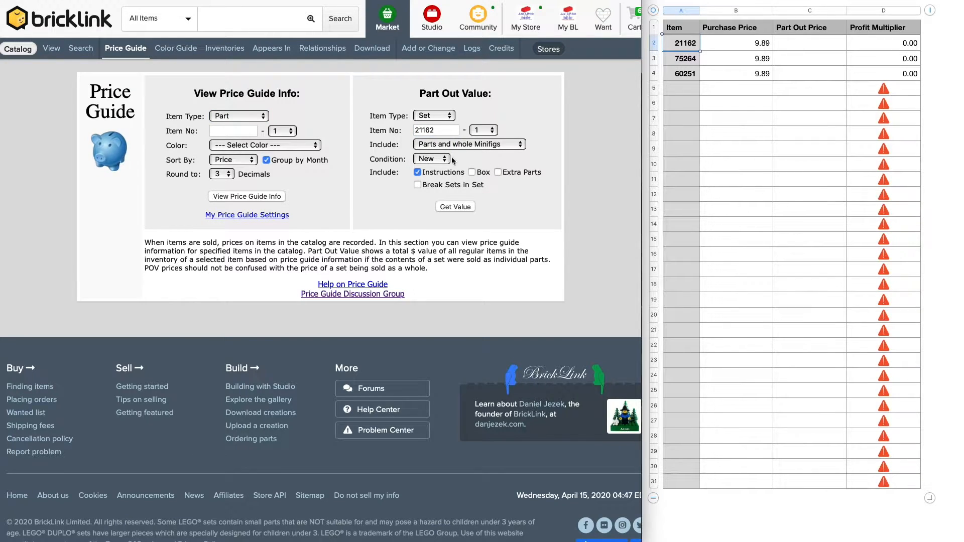
Include extra parts, keep parts and whole minifigs, and get the part out value of set 21162.
left_click(498, 171)
left_click(487, 148)
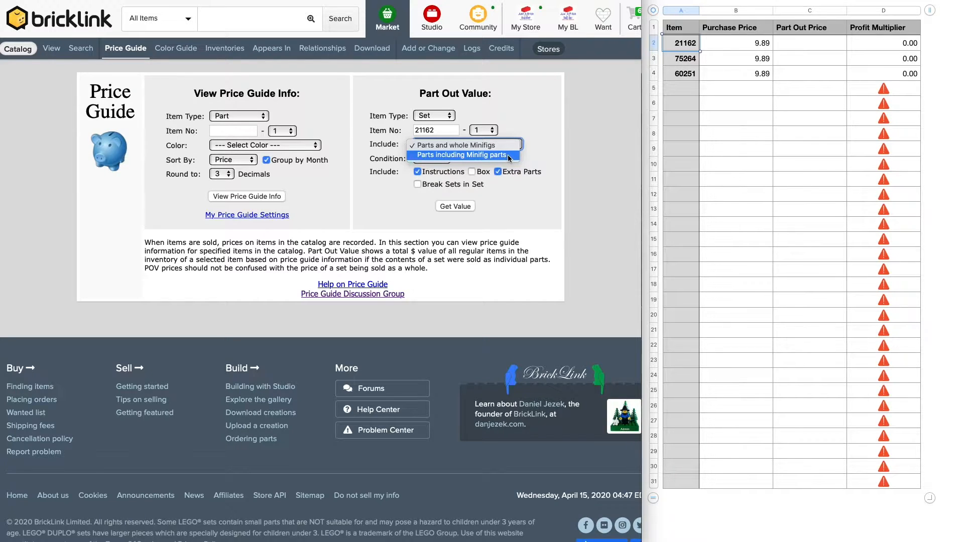
left_click(541, 161)
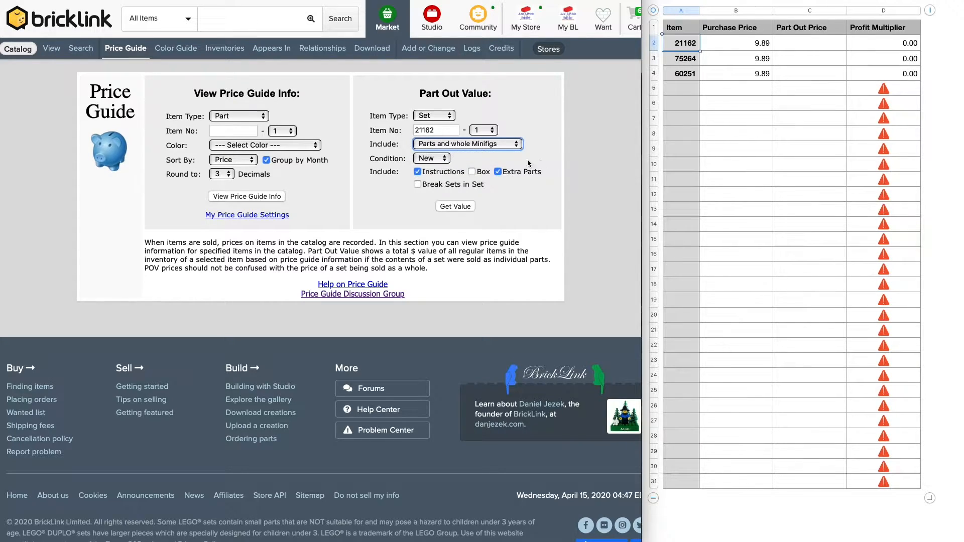
left_click(456, 206)
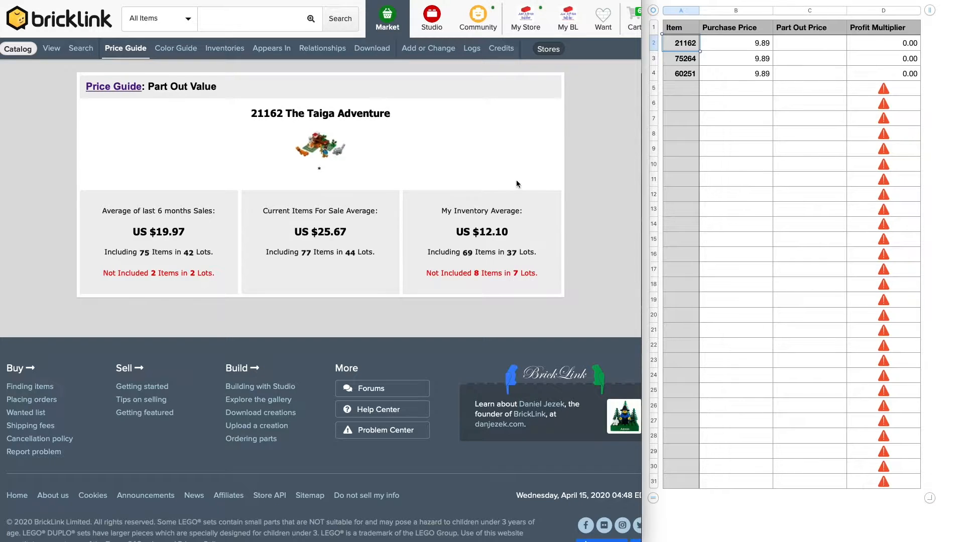
Record the six-month sales average of 19.97 as the part out price of item 21162.
left_click(815, 46)
type("19.97")
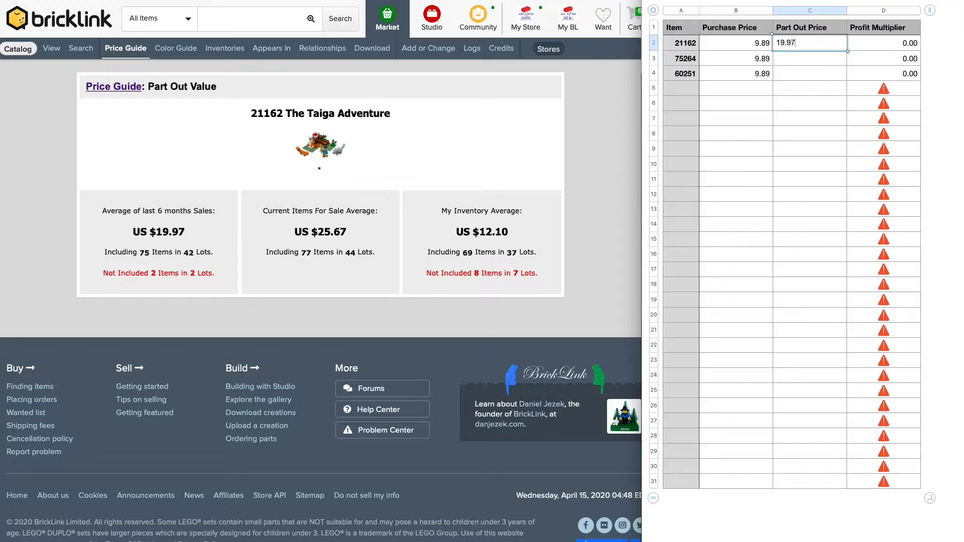
key("Return")
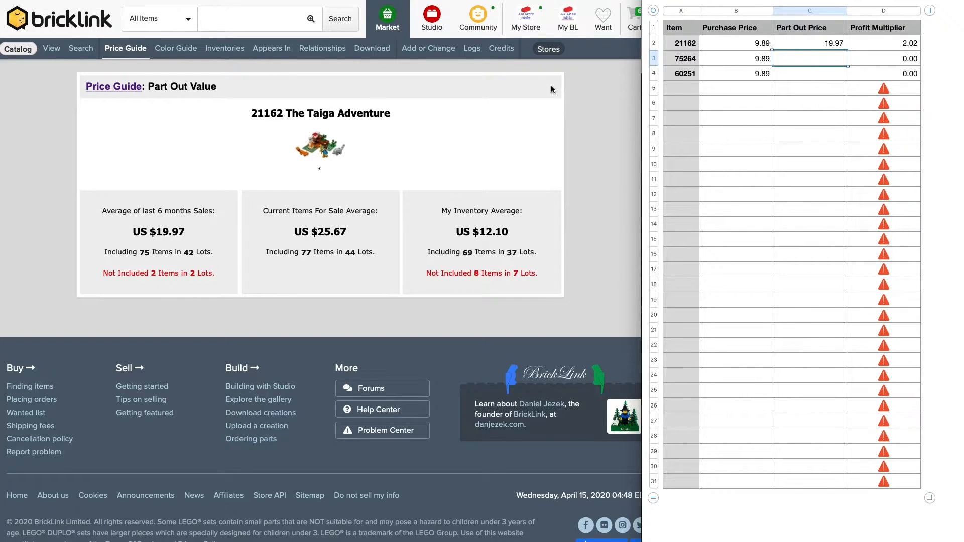
Return to the Part Out Value form and get the value for item 75264 copied from the sheet.
scroll(508, 154, "left", 5)
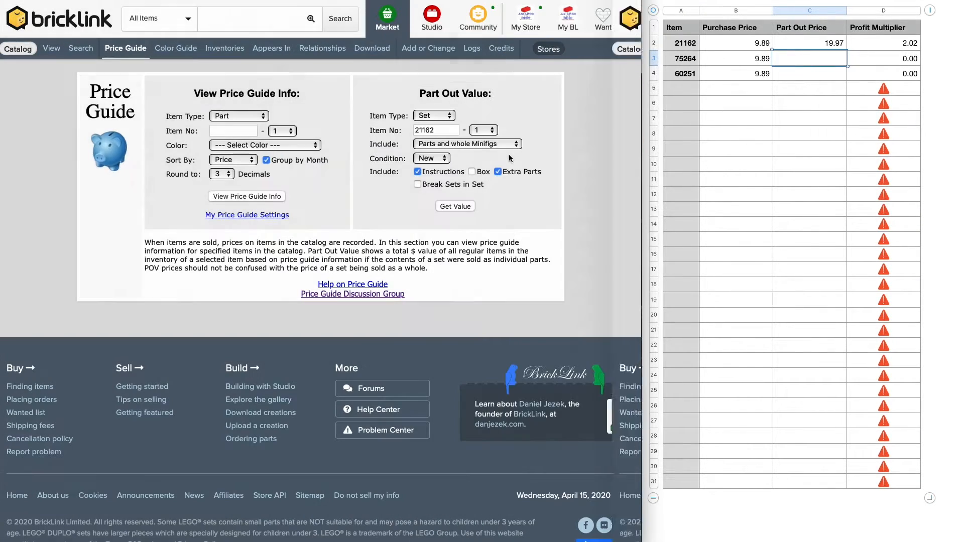
left_click(688, 59)
key("super+c")
left_click(466, 116)
double_click(435, 130)
key("super+v")
left_click(466, 204)
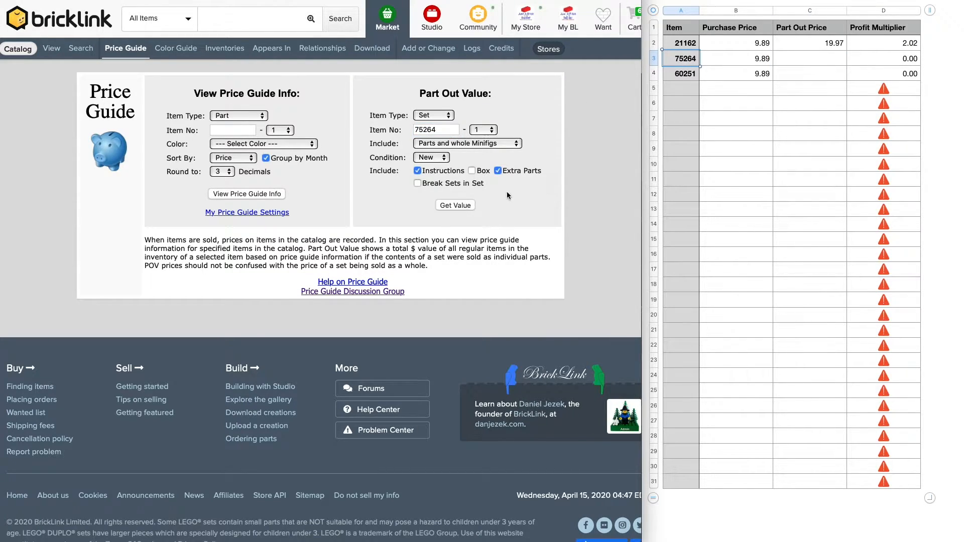
Record the six-month sales average of 17.83 as the part out price of item 75264.
left_click(780, 59)
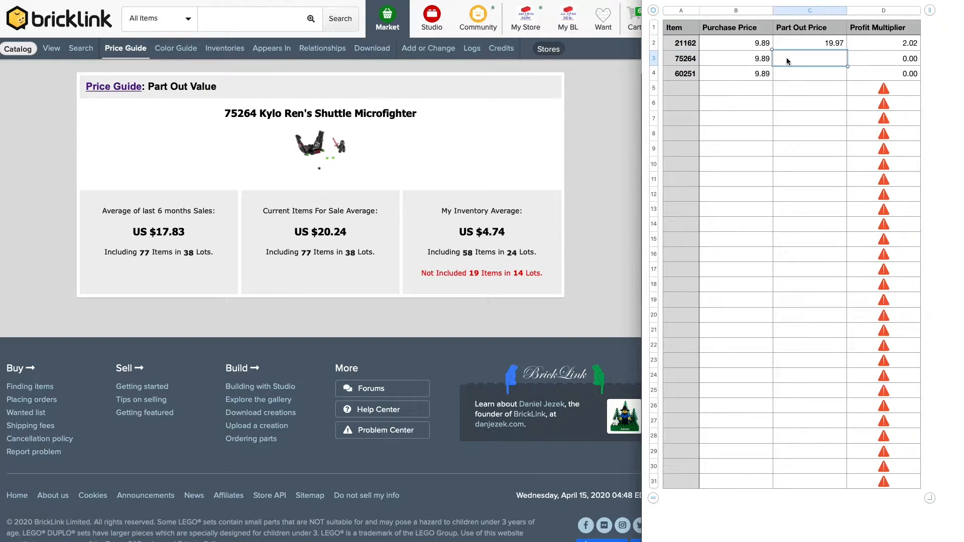
type("17.83")
key("Return")
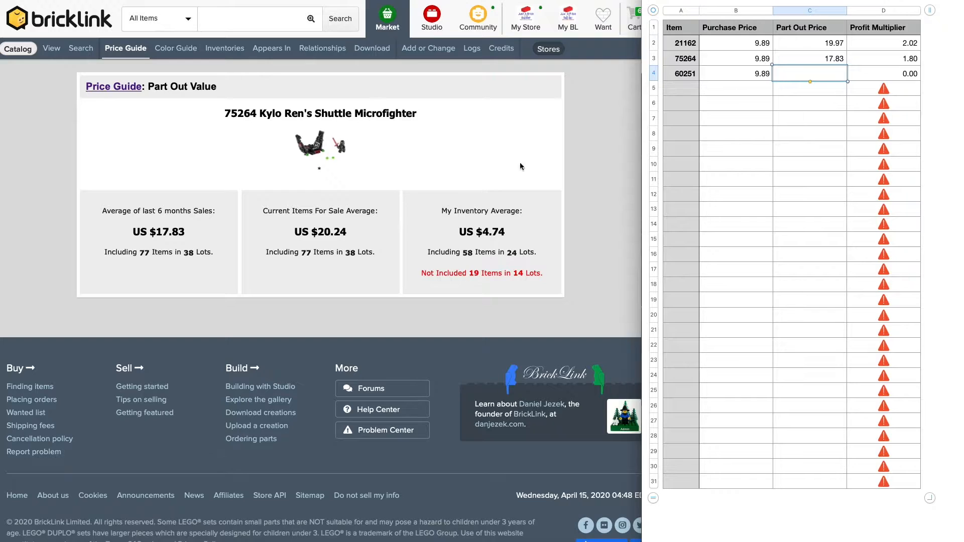
left_click(390, 201)
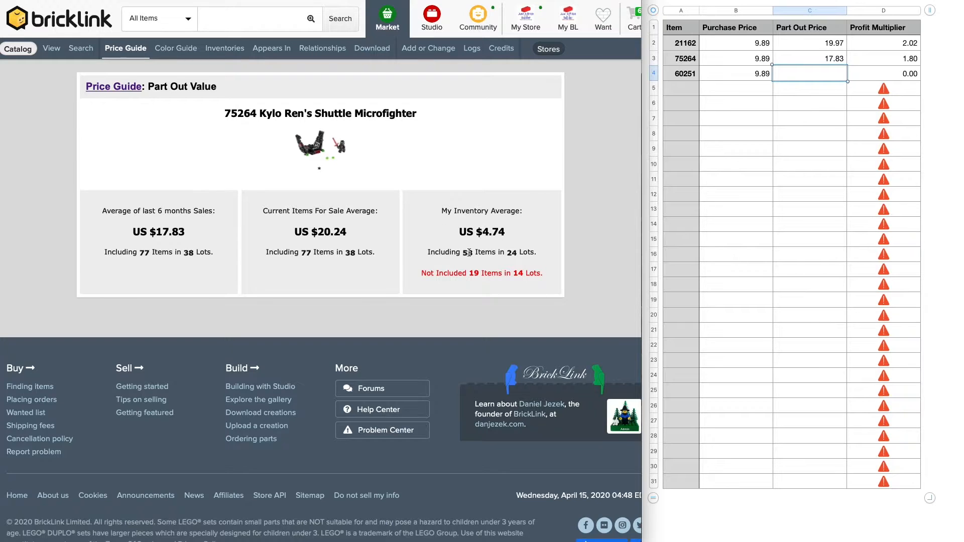
left_click_drag(507, 252, 476, 231)
left_click(512, 236)
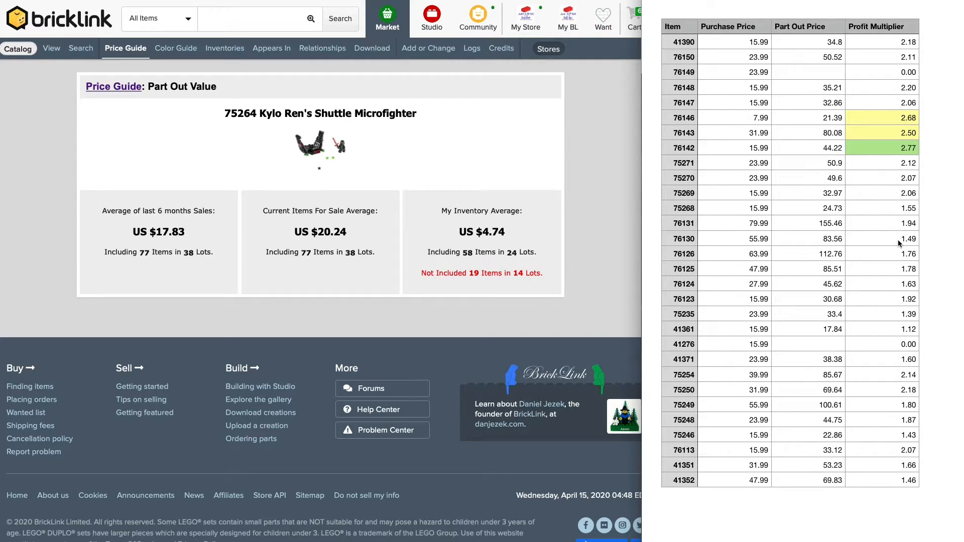
Open the Profit Multiplier formula of item 41390 and clear it from the cell.
double_click(905, 43)
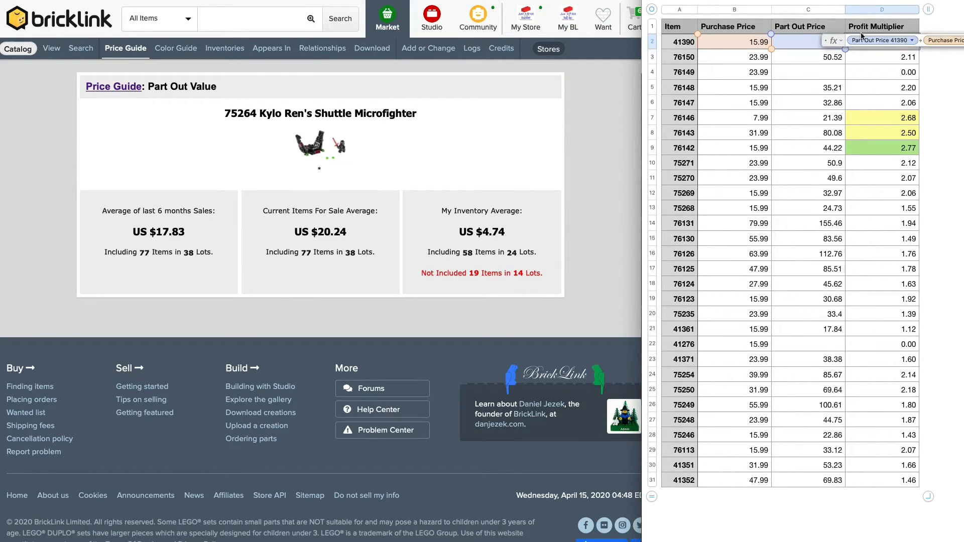
left_click_drag(834, 39, 676, 244)
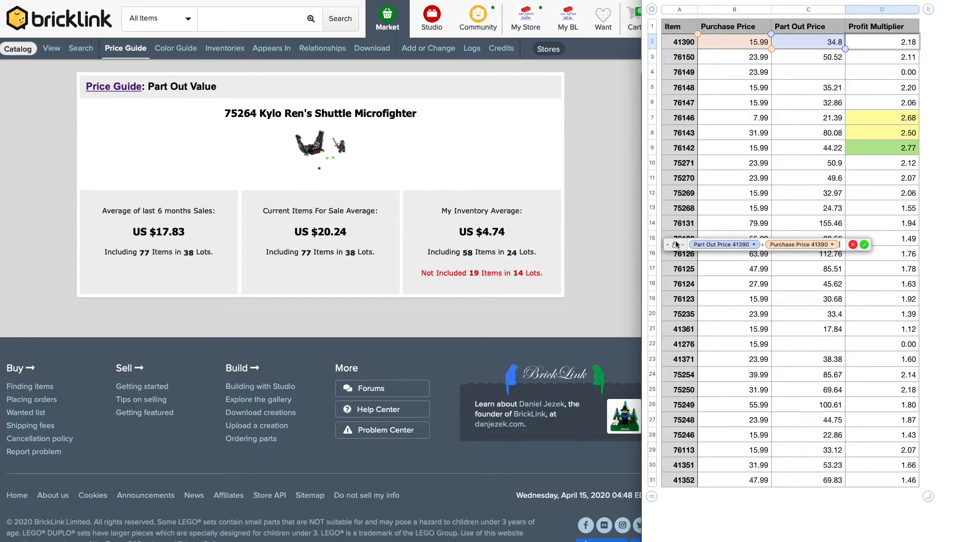
left_click(912, 44)
key("BackSpace")
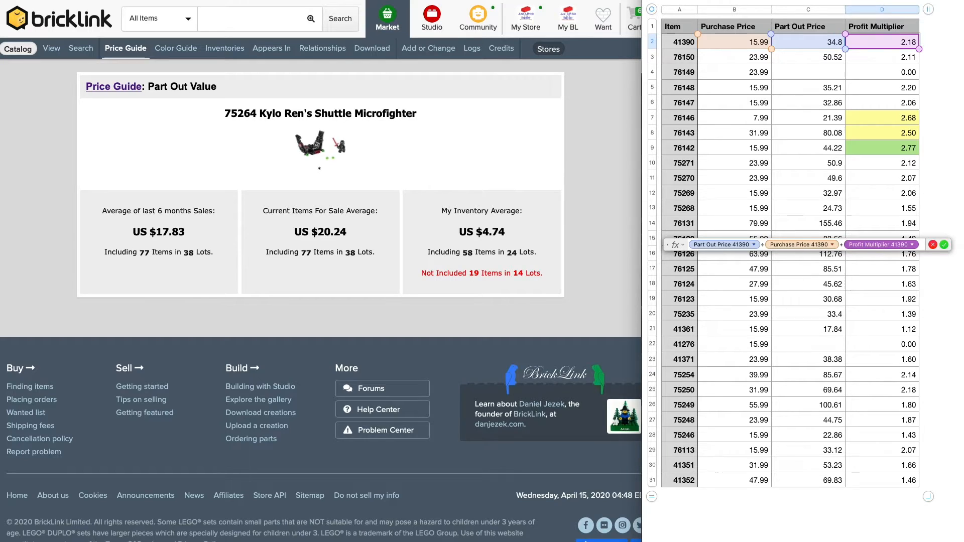
key("super+a")
key("BackSpace")
key("Return")
Create the Profit Multiplier formula for item 41390 as Part Out Price divided by Purchase Price.
left_click(909, 42)
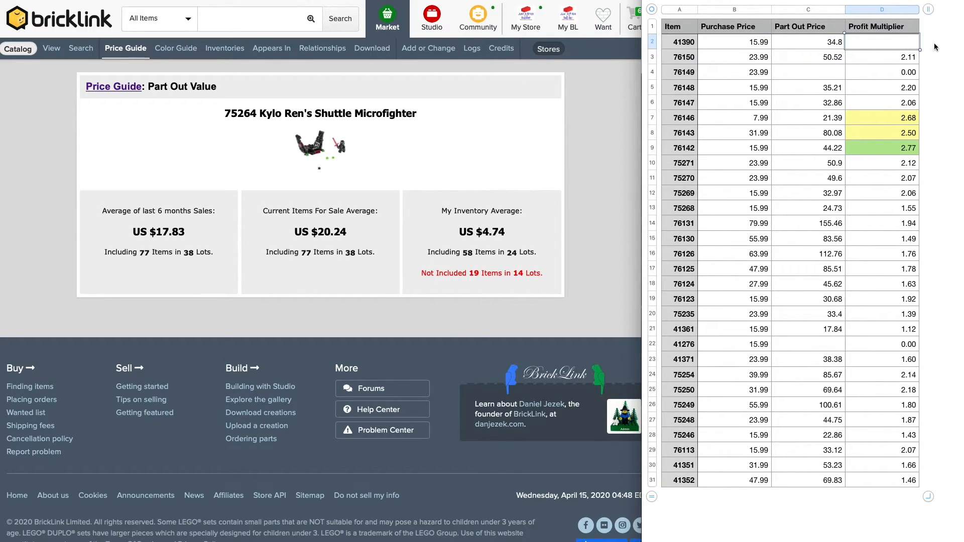
type("=")
left_click_drag(836, 40, 729, 174)
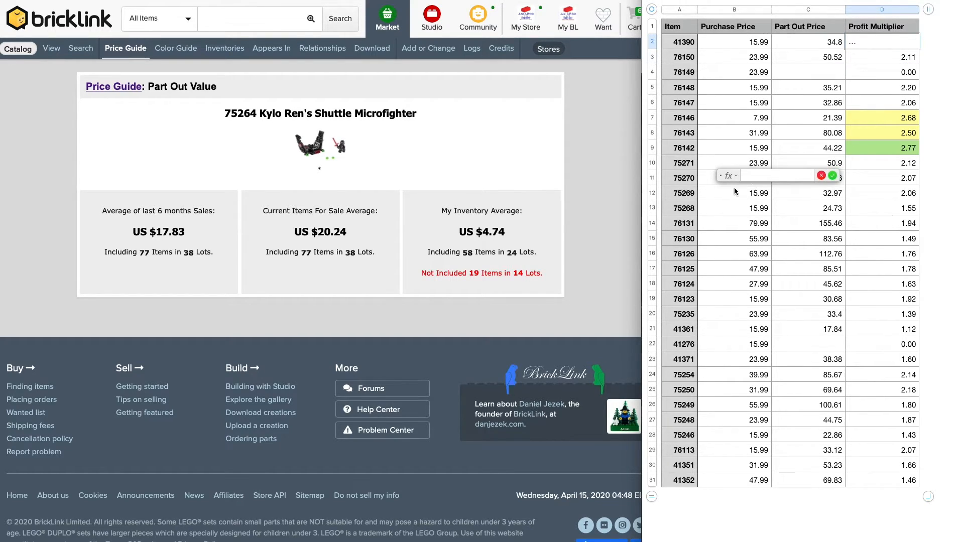
left_click(803, 39)
type("/")
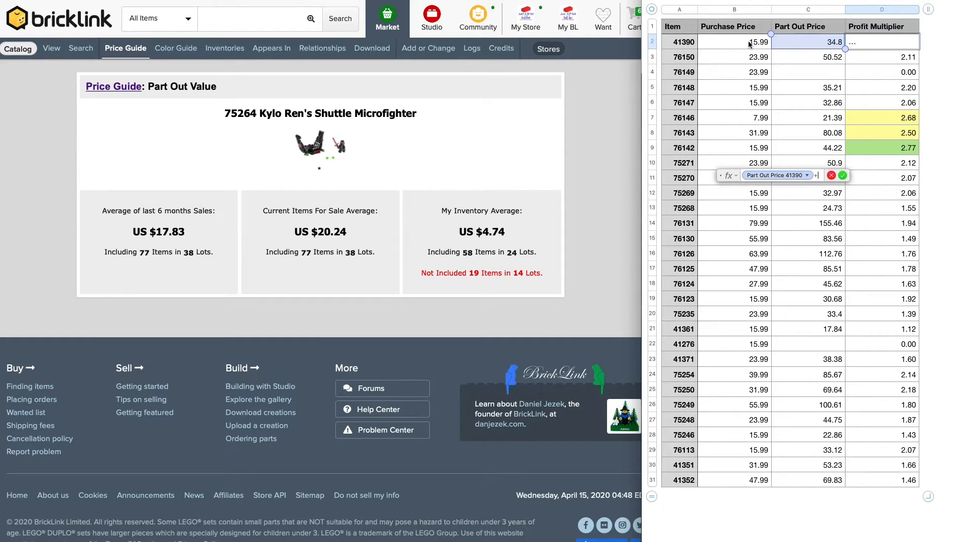
left_click(748, 41)
left_click(917, 176)
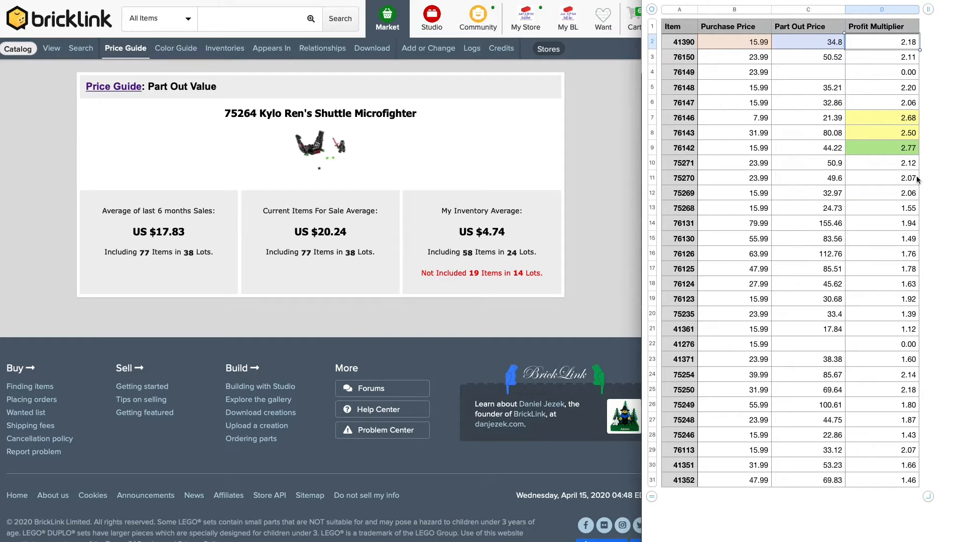
left_click(930, 40)
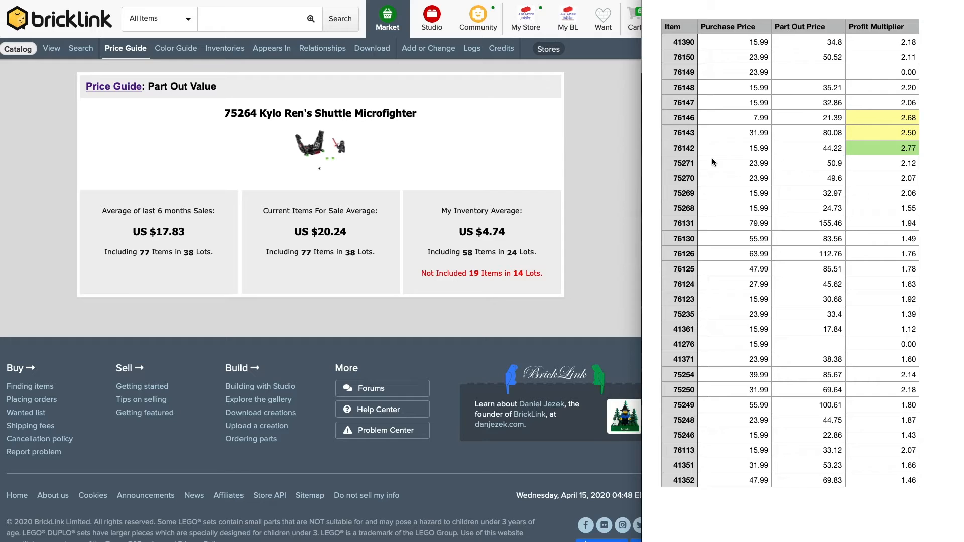
Set the purchase price of item 76142 to 14.33.
left_click(768, 148)
left_click(768, 149)
double_click(768, 149)
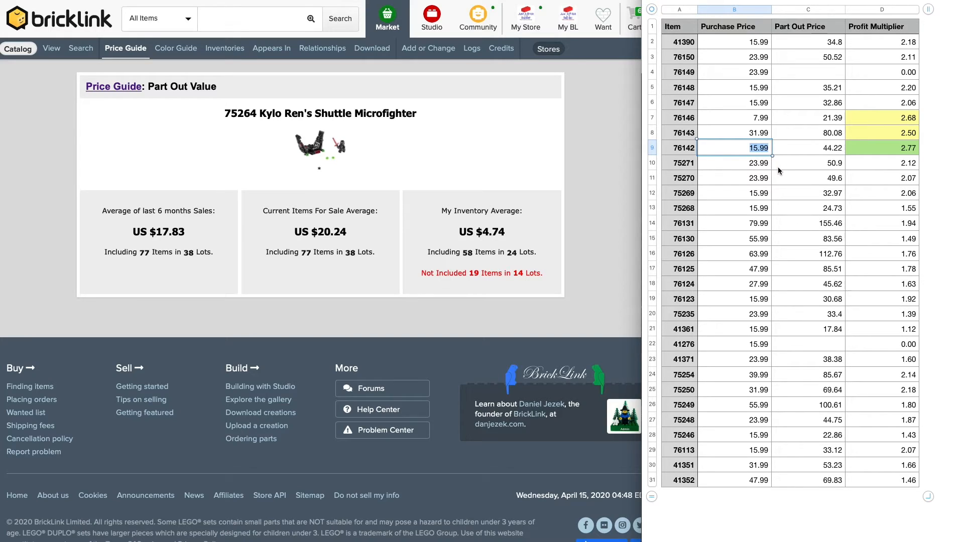
type("14.33")
key("Return")
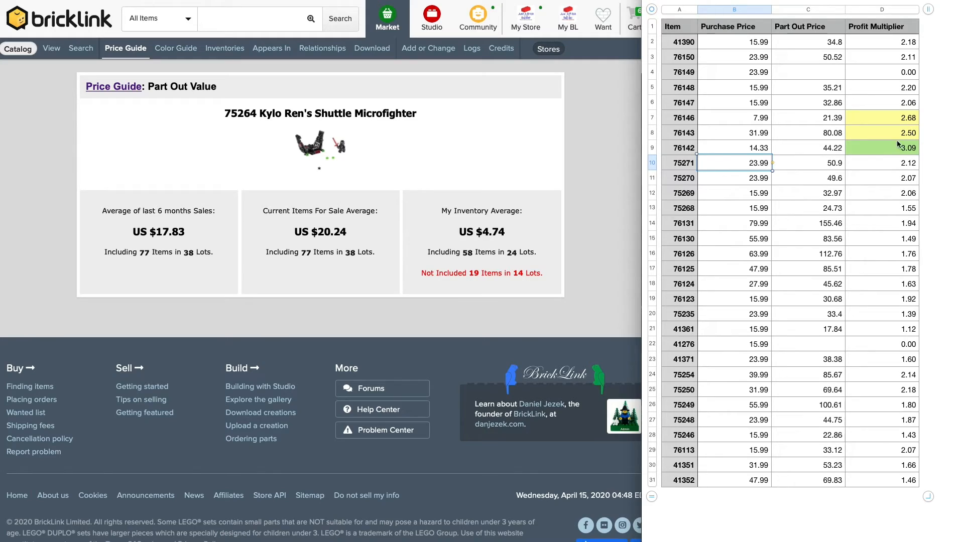
left_click(925, 156)
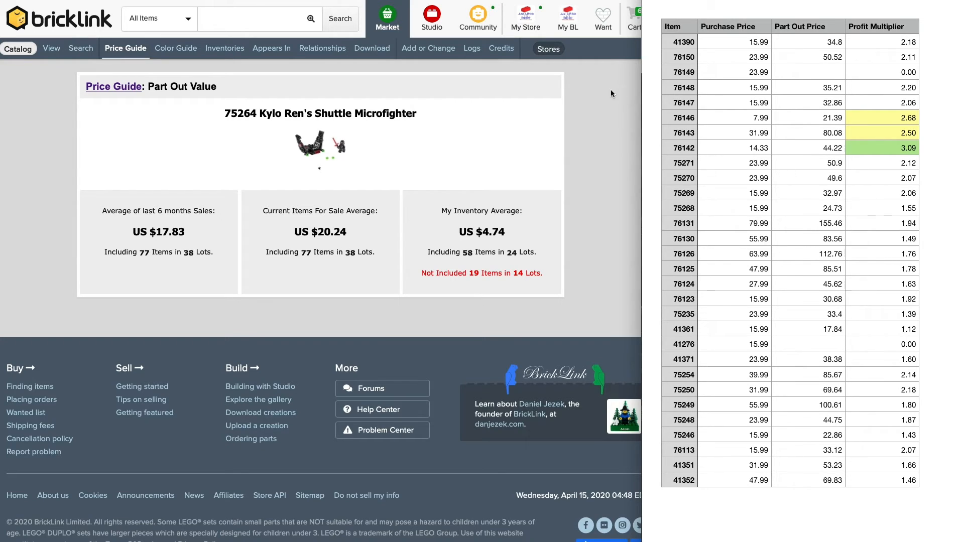
Go back to the Price Guide on BrickLink.
left_click(387, 16)
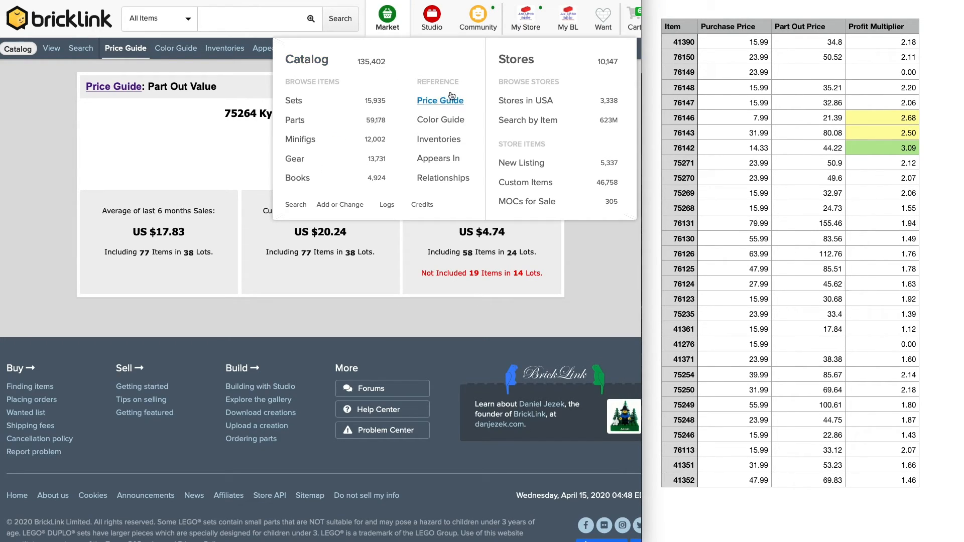